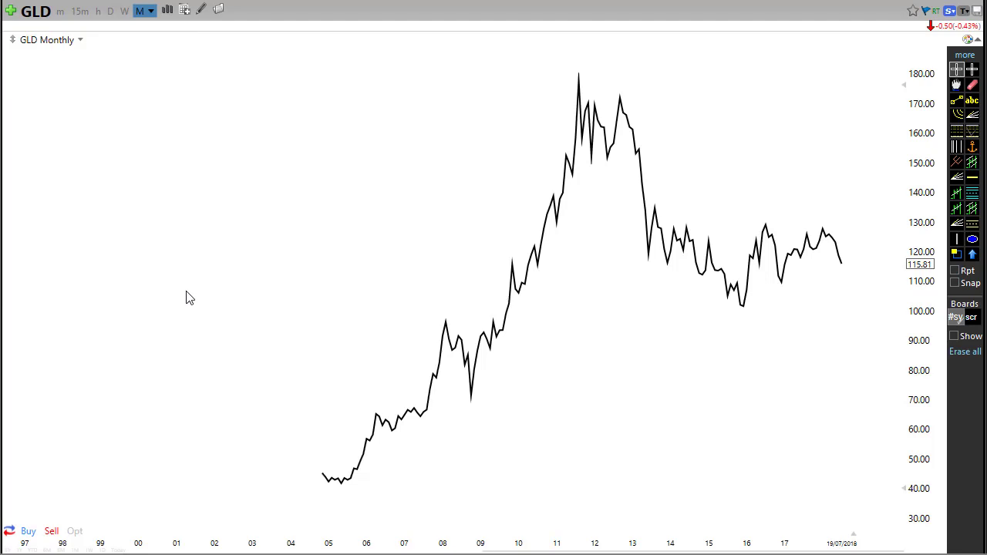
# Step: Open the NYXBT chart, switch it through weekly to the daily timeframe, and fit its price scale to the rally and decline
pyautogui.click(532, 410)
pyautogui.press('Down')
pyautogui.scroll(3, 461, 304)
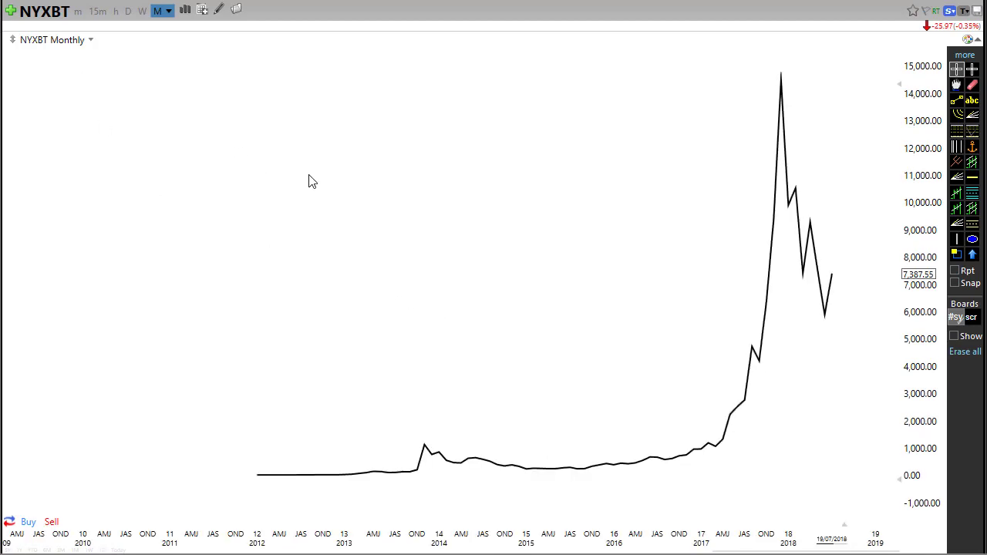
pyautogui.click(142, 11)
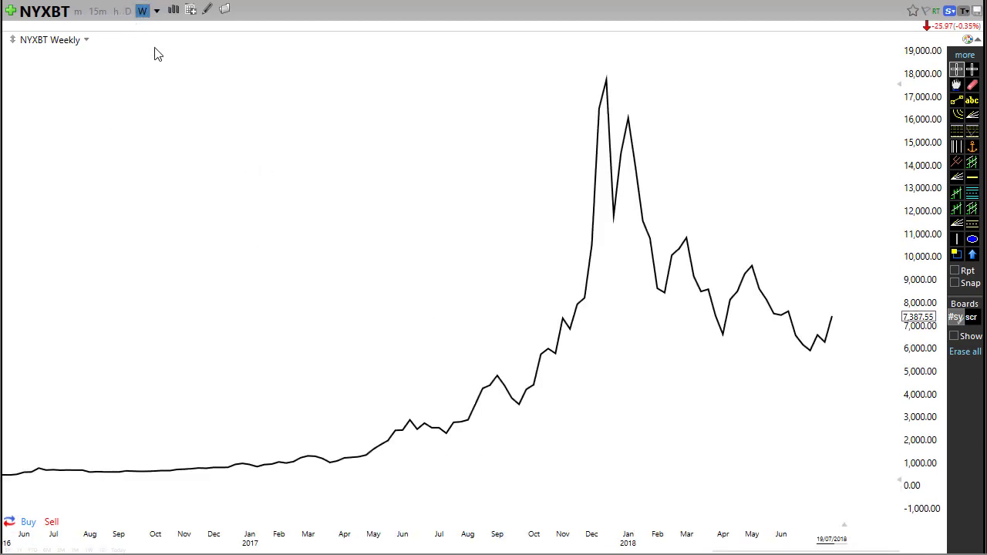
pyautogui.scroll(-3, 501, 318)
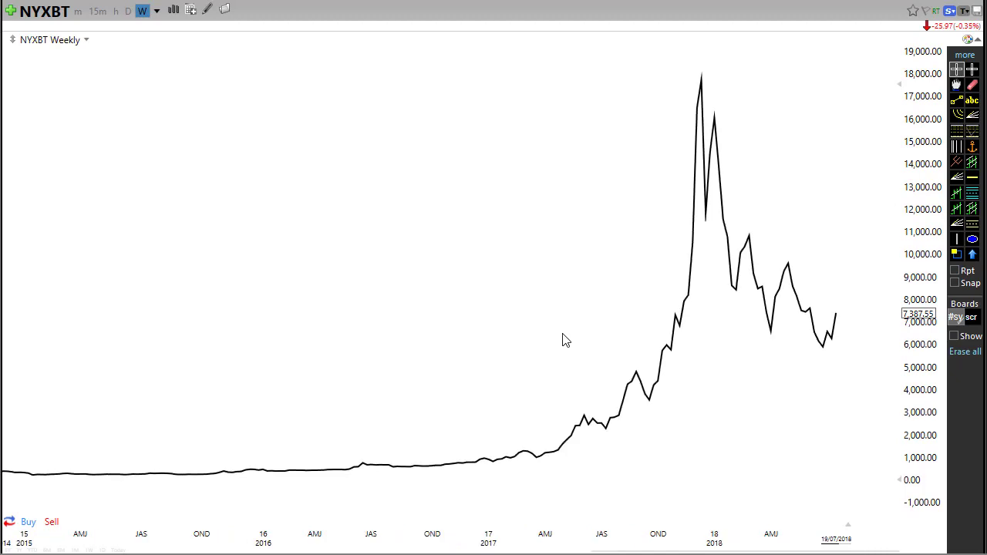
pyautogui.click(128, 11)
pyautogui.scroll(-2, 348, 219)
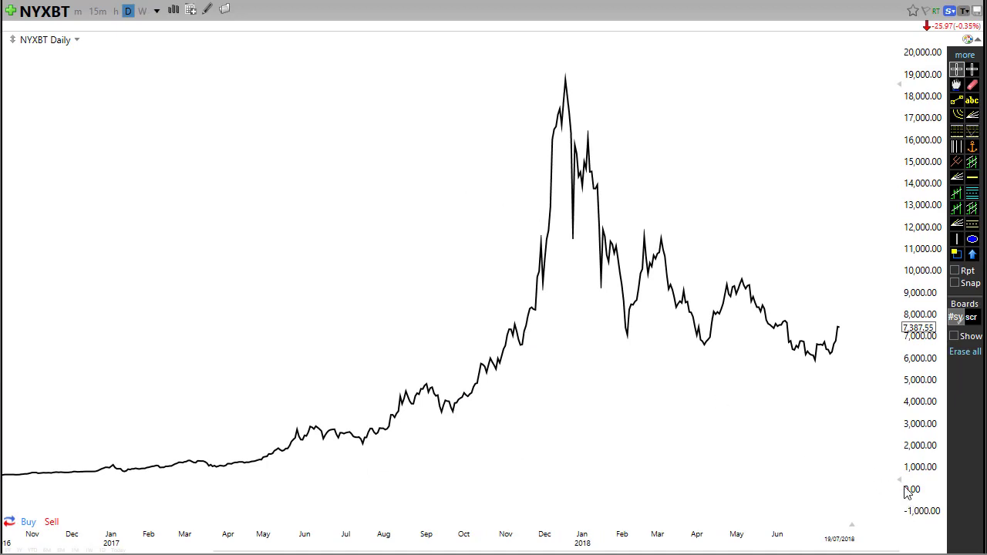
pyautogui.moveTo(887, 483); pyautogui.dragTo(884, 492)
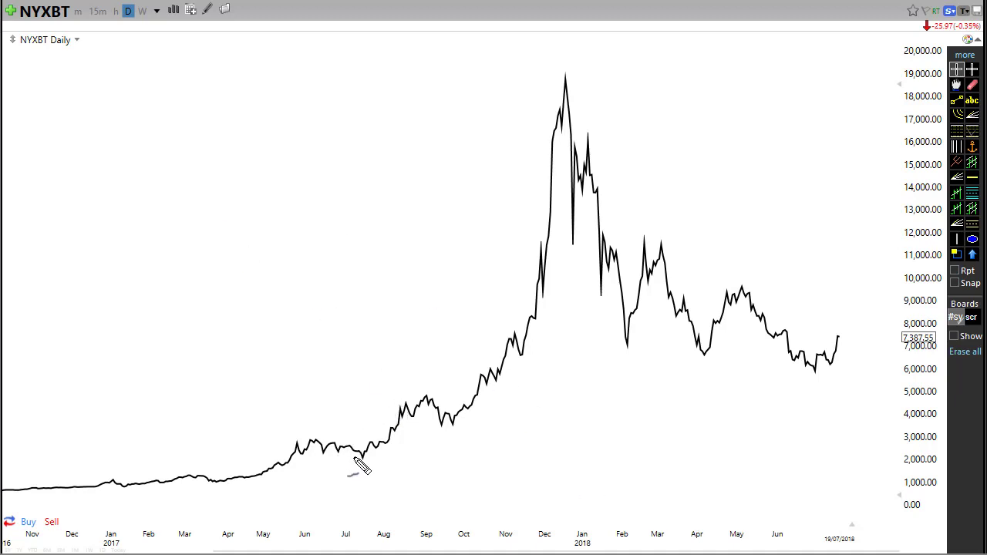
# Step: Trace NYXBT's July–December 2017 rally freehand and mark a horizontal level at about 4,900 with arrows around the October 2017 breakout
pyautogui.moveTo(351, 460)
pyautogui.mouseDown()
pyautogui.moveTo(417, 400)
pyautogui.moveTo(450, 429)
pyautogui.moveTo(510, 339)
pyautogui.moveTo(521, 351)
pyautogui.moveTo(533, 231)
pyautogui.moveTo(571, 75)
pyautogui.mouseUp()
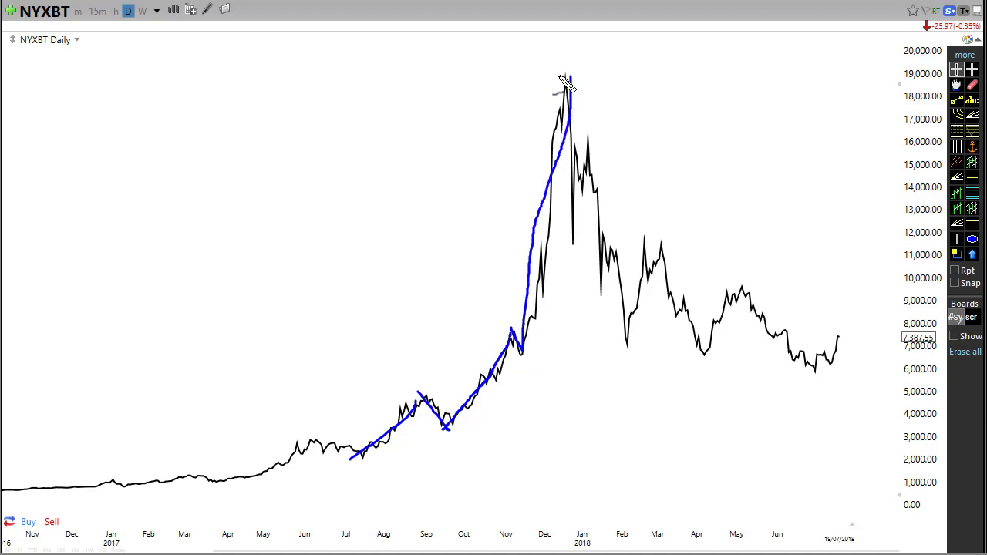
pyautogui.moveTo(376, 395); pyautogui.dragTo(932, 393)
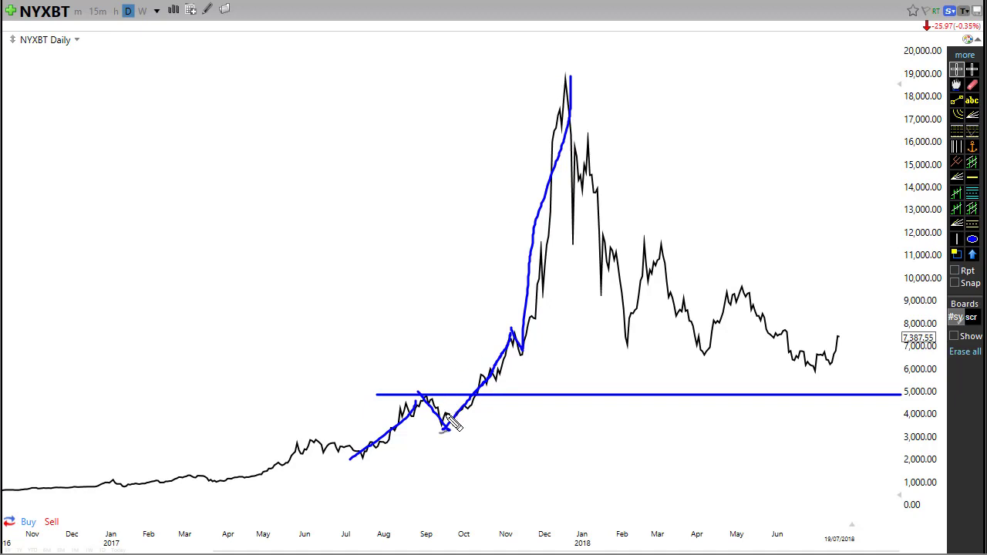
pyautogui.moveTo(452, 364)
pyautogui.mouseDown()
pyautogui.moveTo(507, 421)
pyautogui.moveTo(495, 411)
pyautogui.mouseUp()
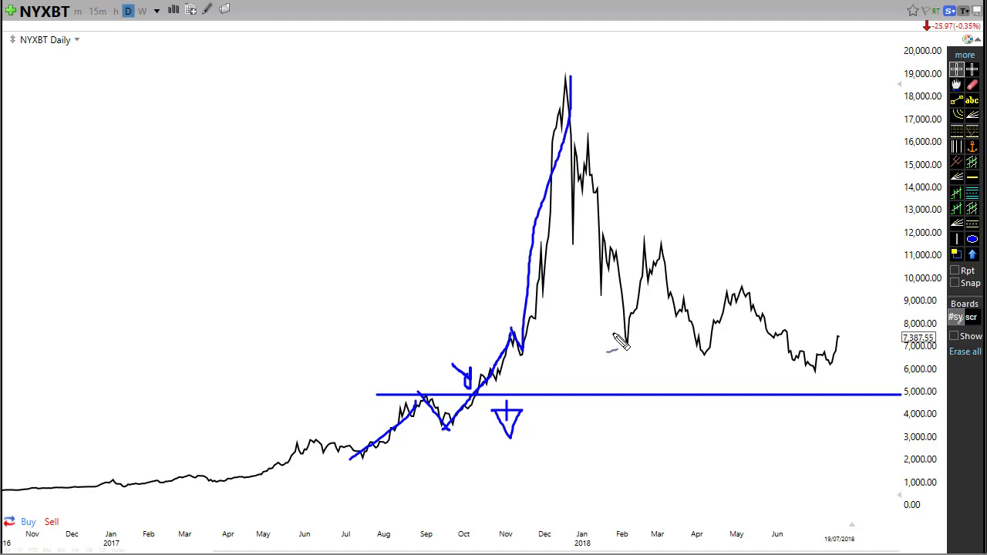
pyautogui.moveTo(409, 332)
pyautogui.mouseDown()
pyautogui.moveTo(456, 357)
pyautogui.moveTo(486, 357)
pyautogui.moveTo(473, 348)
pyautogui.moveTo(479, 338)
pyautogui.mouseUp()
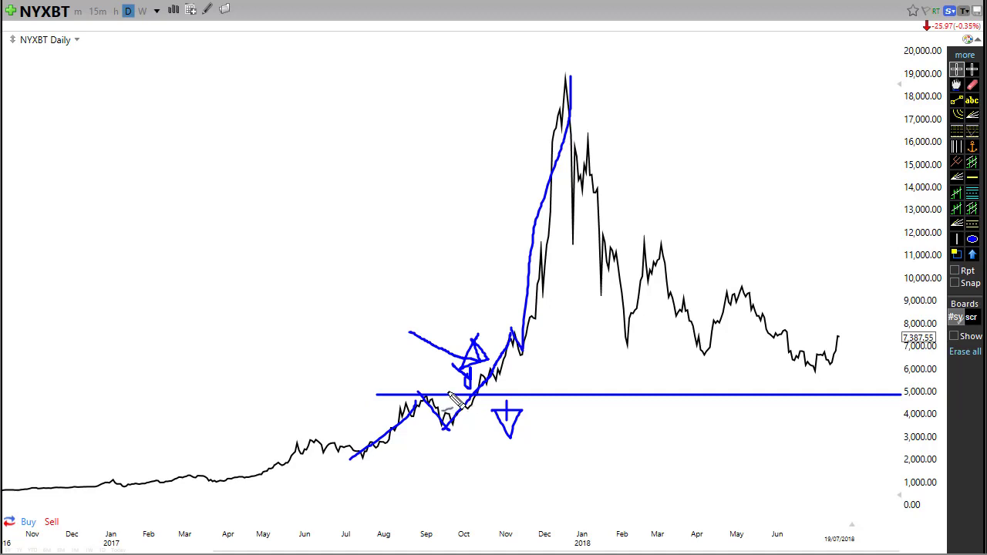
# Step: Sketch NYXBT's fall from its peak, sloping and horizontal 2018 support lines and a projected rise to about 19,000, and clear all drawings
pyautogui.moveTo(561, 72)
pyautogui.mouseDown()
pyautogui.moveTo(585, 113)
pyautogui.moveTo(637, 342)
pyautogui.moveTo(879, 388)
pyautogui.mouseUp()
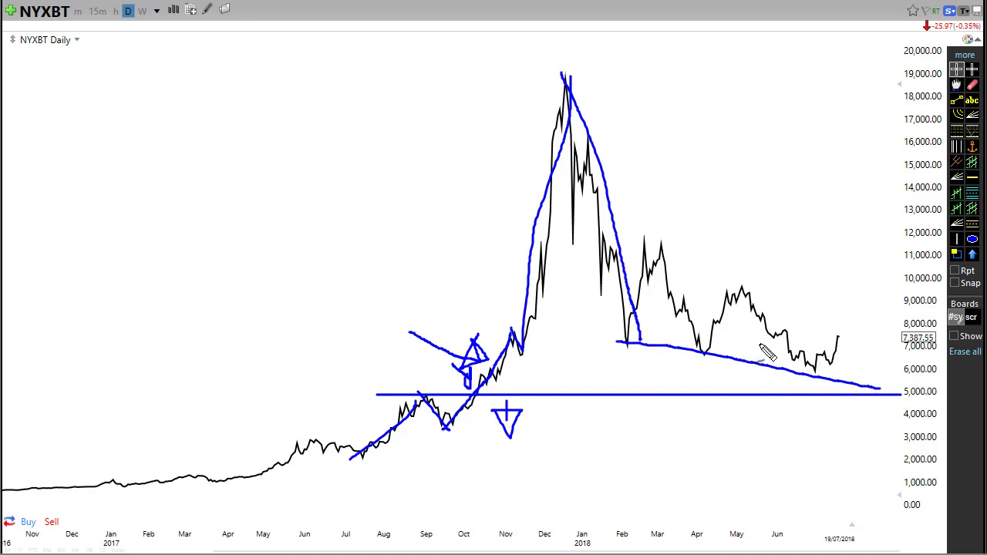
pyautogui.moveTo(626, 376); pyautogui.dragTo(887, 376)
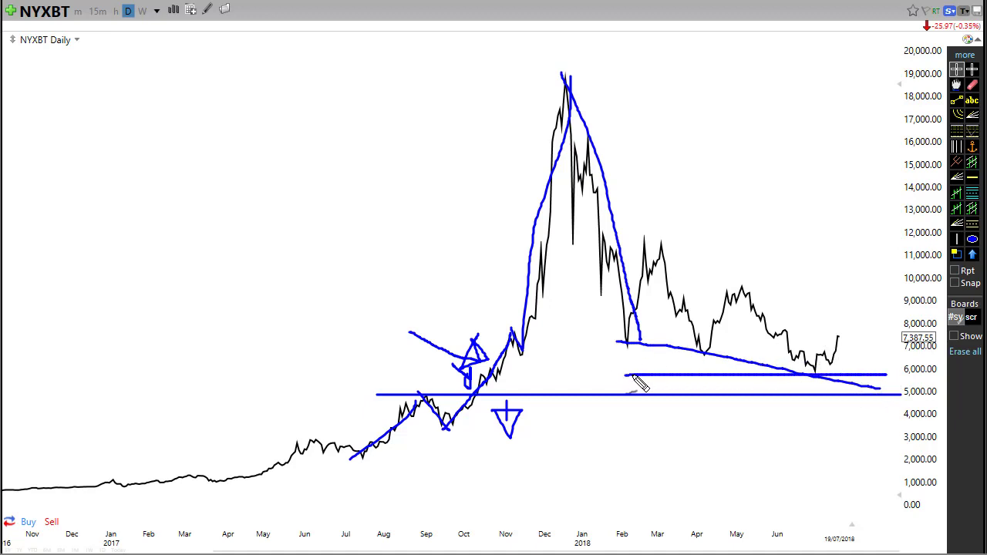
pyautogui.moveTo(827, 362)
pyautogui.mouseDown()
pyautogui.moveTo(877, 275)
pyautogui.moveTo(895, 77)
pyautogui.mouseUp()
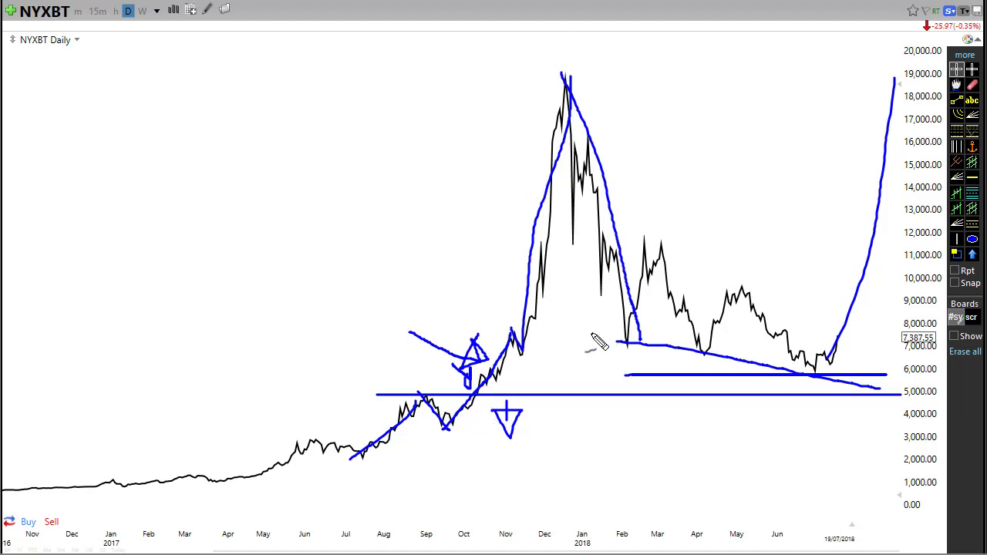
pyautogui.press('e')
pyautogui.press('Escape')
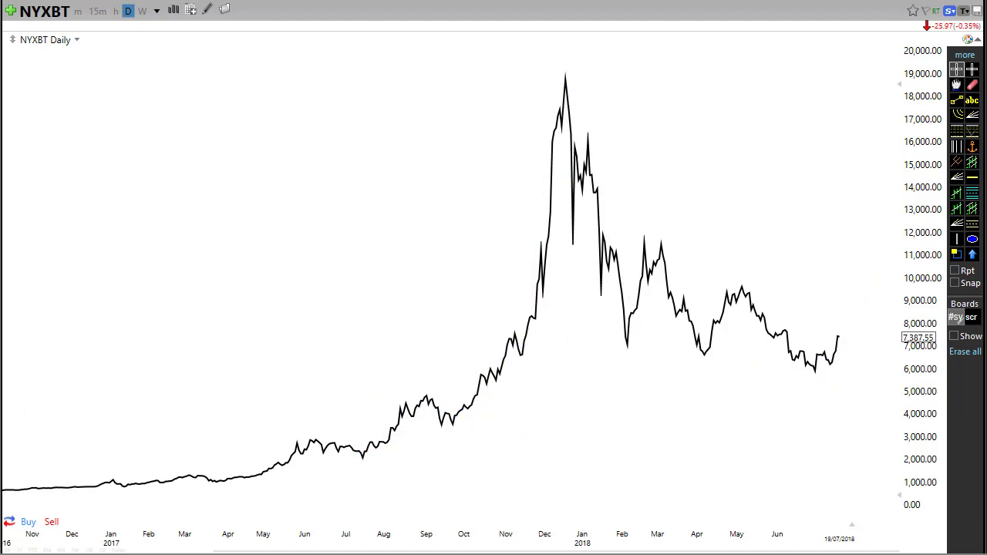
# Step: Bring up the XAU/USD chart and view it in the weekly timeframe
pyautogui.press('pagedown')
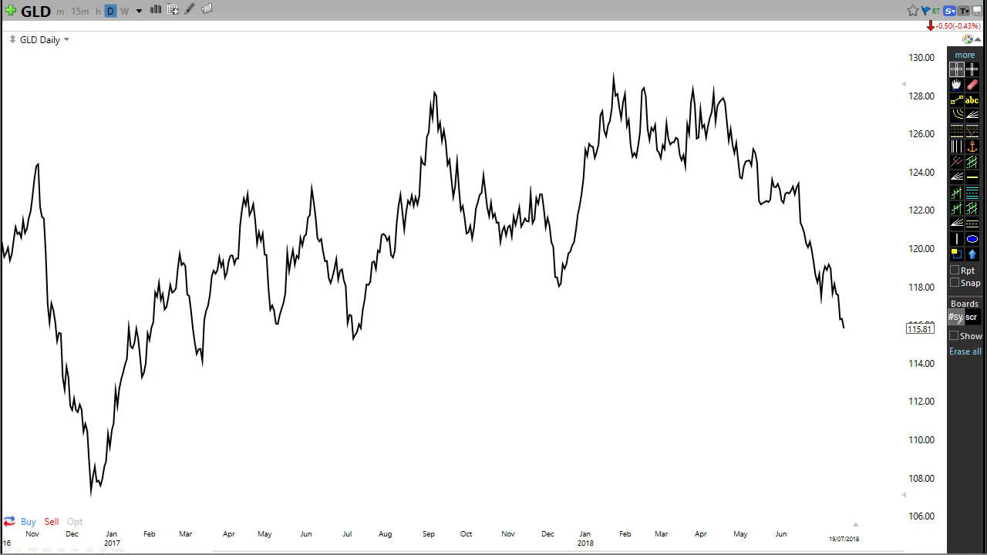
pyautogui.press('pagedown')
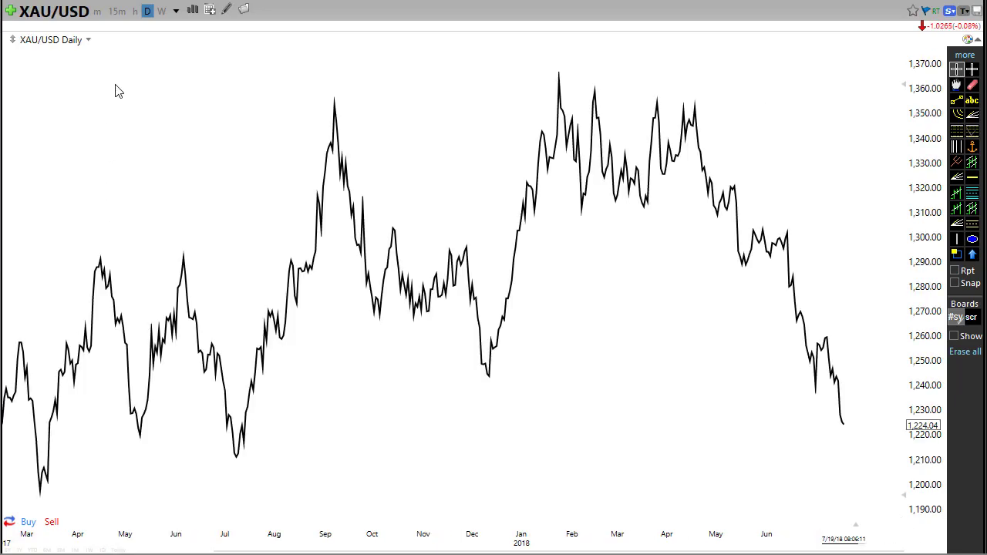
pyautogui.click(161, 11)
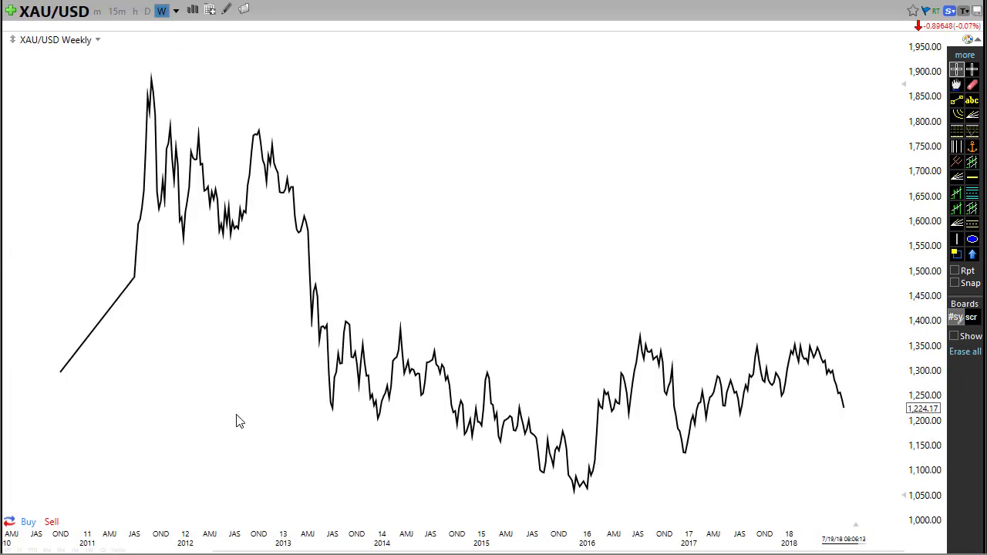
# Step: Return to the GLD chart and set it to the monthly timeframe with its full price history in view
pyautogui.press('pageup')
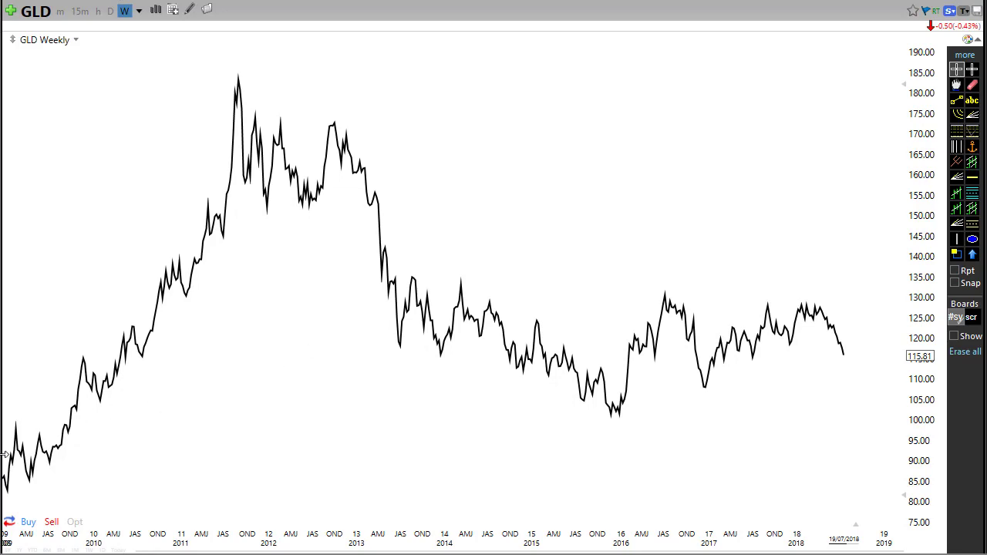
pyautogui.click(140, 16)
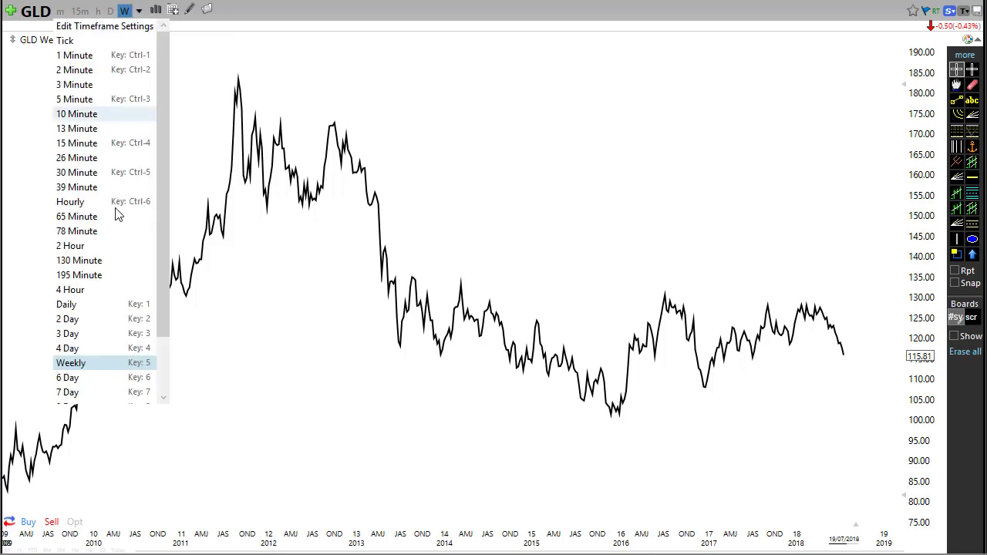
pyautogui.scroll(-2, 121, 294)
pyautogui.click(97, 370)
pyautogui.scroll(3, 383, 355)
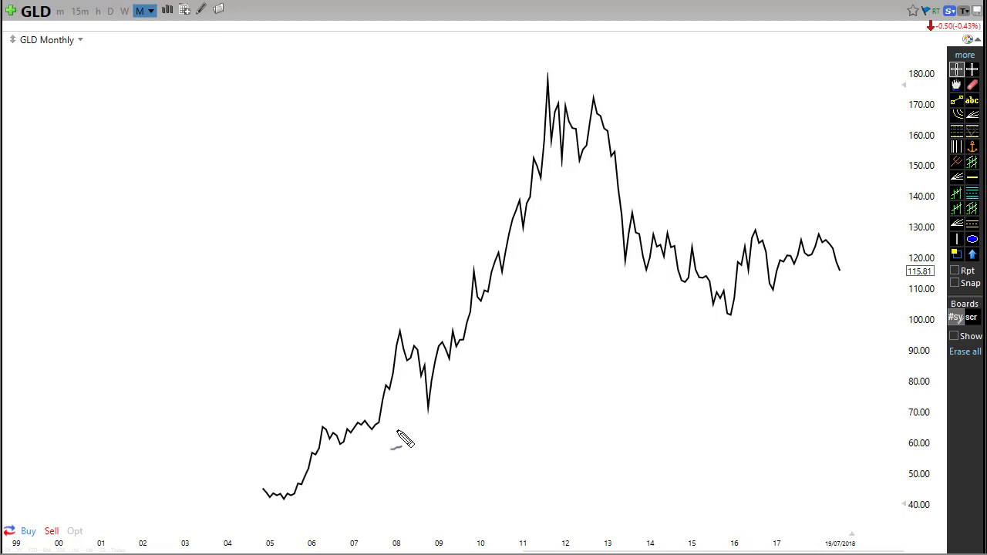
# Step: Trace GLD's 2005–2009 swings freehand, from the first rise to the recovery from the 2008 low, with an arrow at the 2007–2008 rally
pyautogui.moveTo(284, 497)
pyautogui.mouseDown()
pyautogui.moveTo(317, 427)
pyautogui.moveTo(388, 430)
pyautogui.moveTo(401, 336)
pyautogui.moveTo(433, 420)
pyautogui.mouseUp()
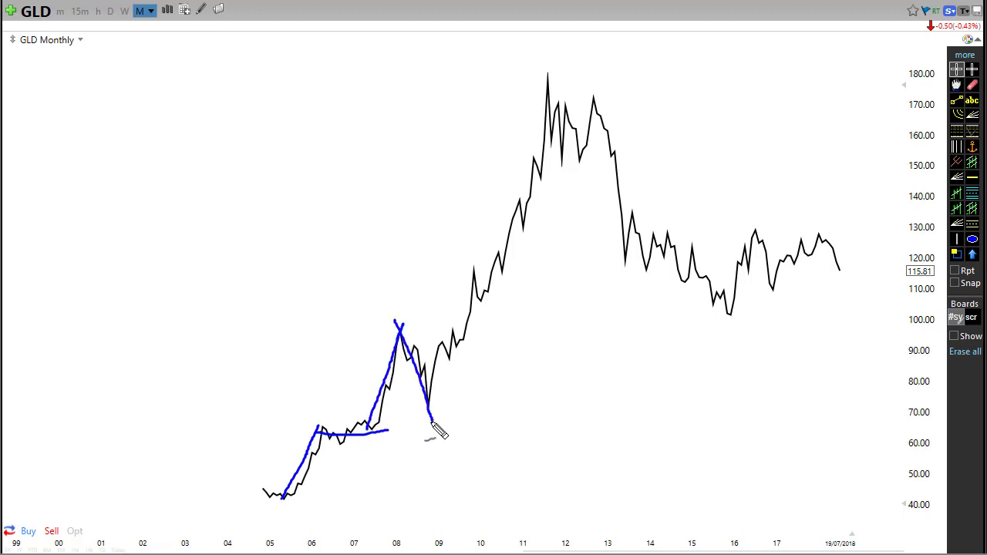
pyautogui.moveTo(335, 365)
pyautogui.mouseDown()
pyautogui.moveTo(371, 382)
pyautogui.moveTo(369, 370)
pyautogui.mouseUp()
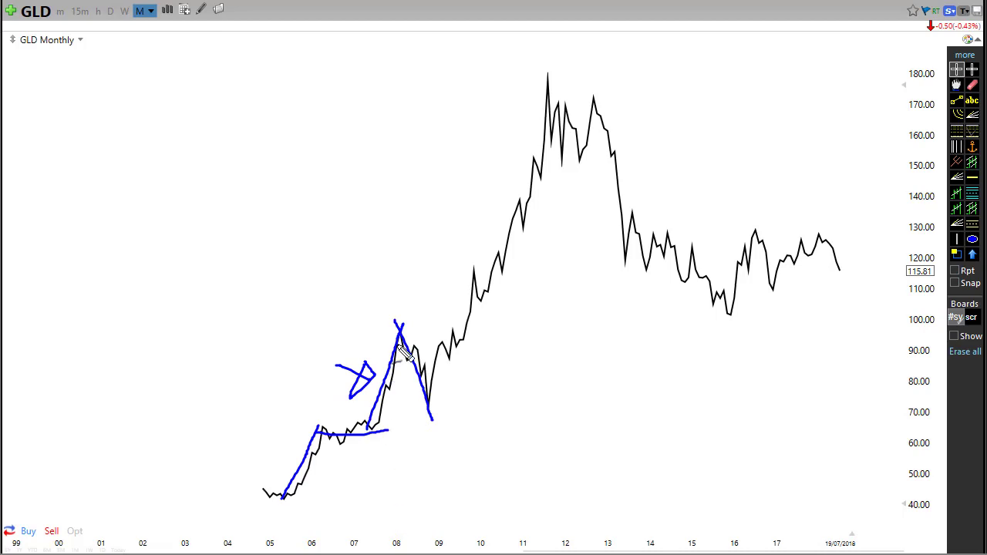
pyautogui.moveTo(397, 321)
pyautogui.mouseDown()
pyautogui.moveTo(424, 421)
pyautogui.moveTo(457, 338)
pyautogui.mouseUp()
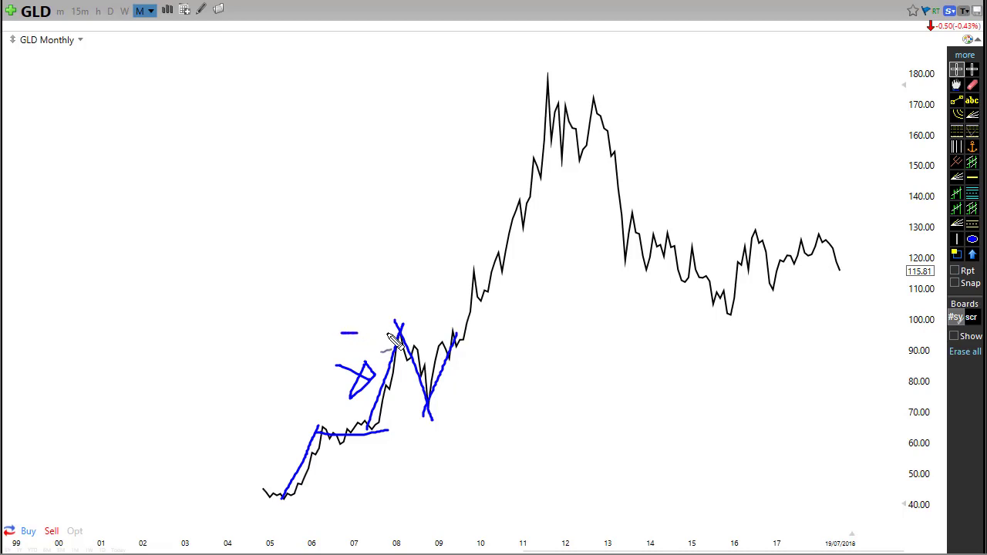
# Step: Mark GLD's 2009 breakout and its rally to the 2011 peak above a horizontal level at about 97, and clear all drawings
pyautogui.moveTo(419, 307)
pyautogui.mouseDown()
pyautogui.moveTo(457, 315)
pyautogui.moveTo(452, 302)
pyautogui.moveTo(465, 315)
pyautogui.moveTo(452, 292)
pyautogui.moveTo(485, 292)
pyautogui.moveTo(549, 83)
pyautogui.mouseUp()
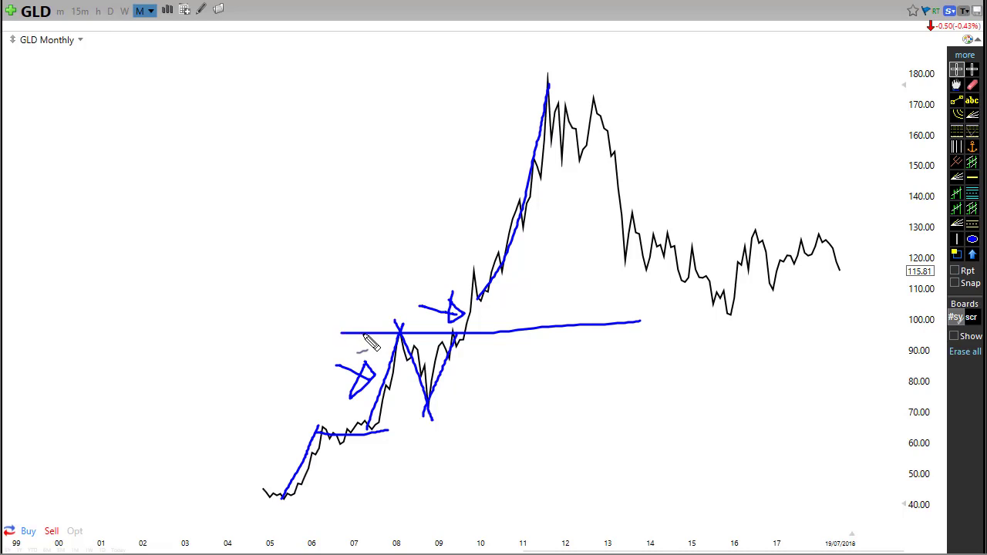
pyautogui.moveTo(320, 329); pyautogui.dragTo(908, 329)
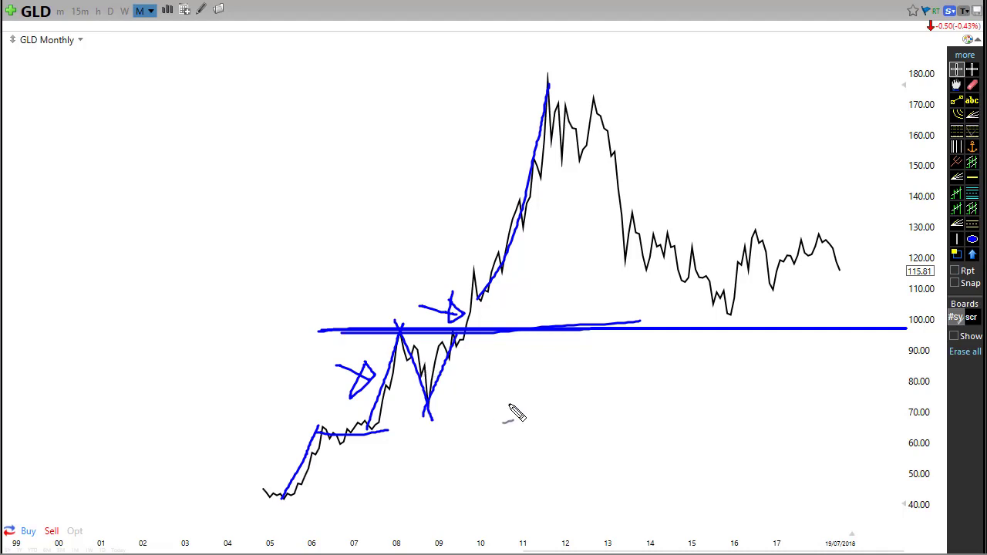
pyautogui.press('Escape')
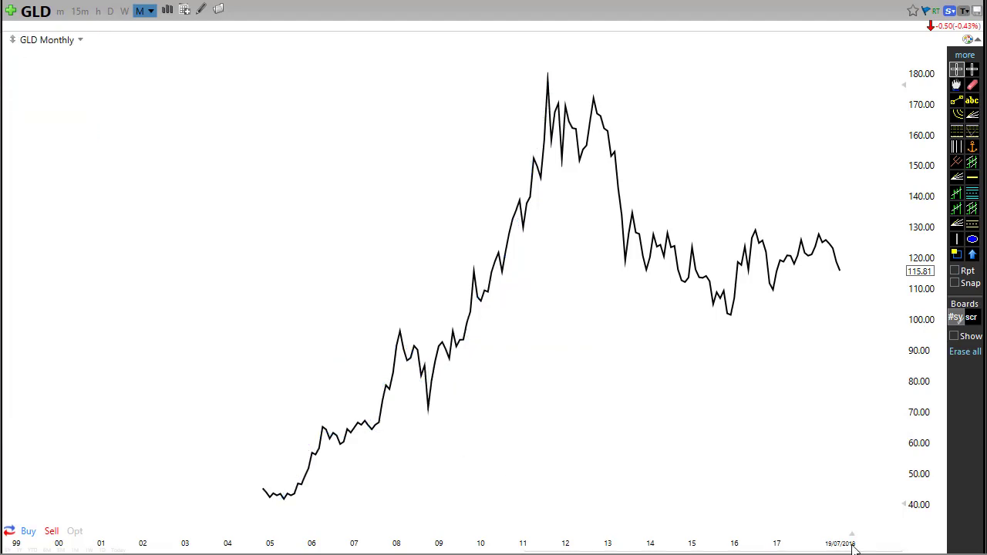
# Step: Stretch GLD's time axis slightly and trace its 2007–2008 rally, pullback and recovery freehand, with an arrow at the rally
pyautogui.moveTo(531, 549); pyautogui.dragTo(558, 550)
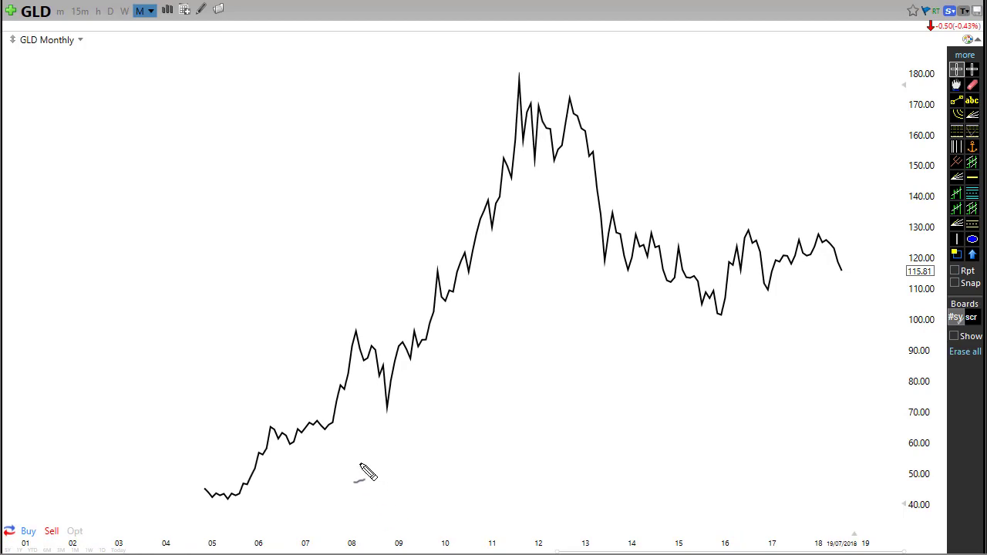
pyautogui.moveTo(323, 427)
pyautogui.mouseDown()
pyautogui.moveTo(350, 331)
pyautogui.moveTo(379, 401)
pyautogui.mouseUp()
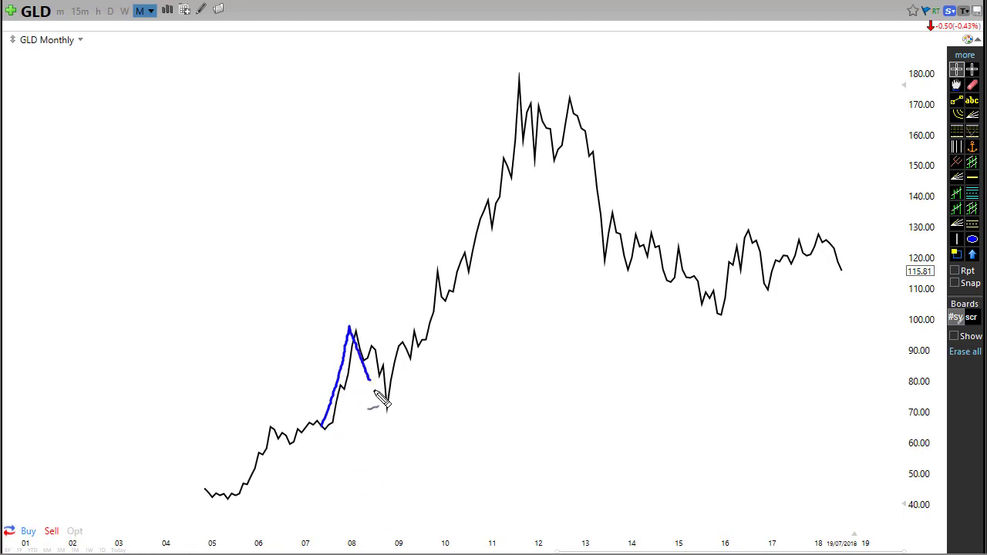
pyautogui.moveTo(277, 351)
pyautogui.mouseDown()
pyautogui.moveTo(310, 359)
pyautogui.moveTo(300, 372)
pyautogui.moveTo(300, 338)
pyautogui.mouseUp()
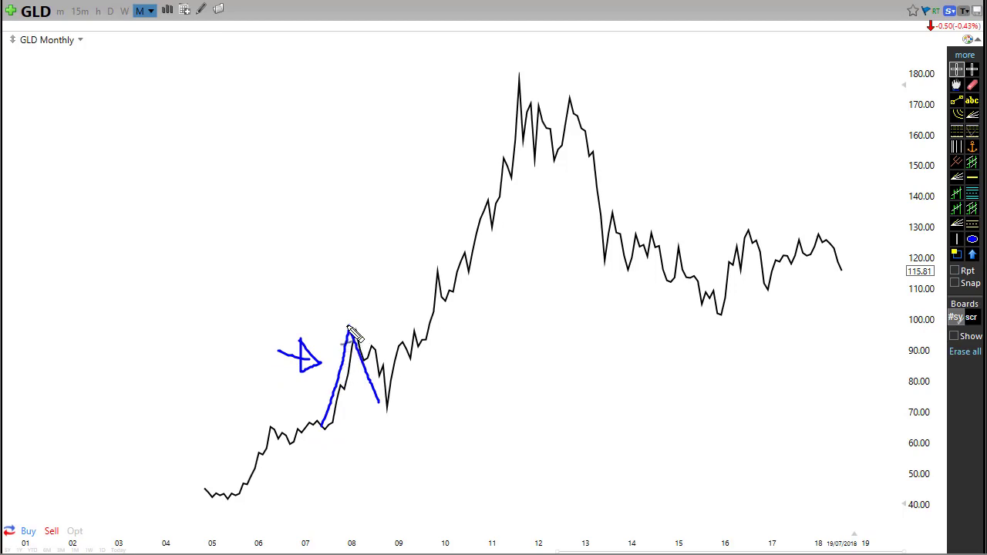
pyautogui.moveTo(383, 411); pyautogui.dragTo(411, 343)
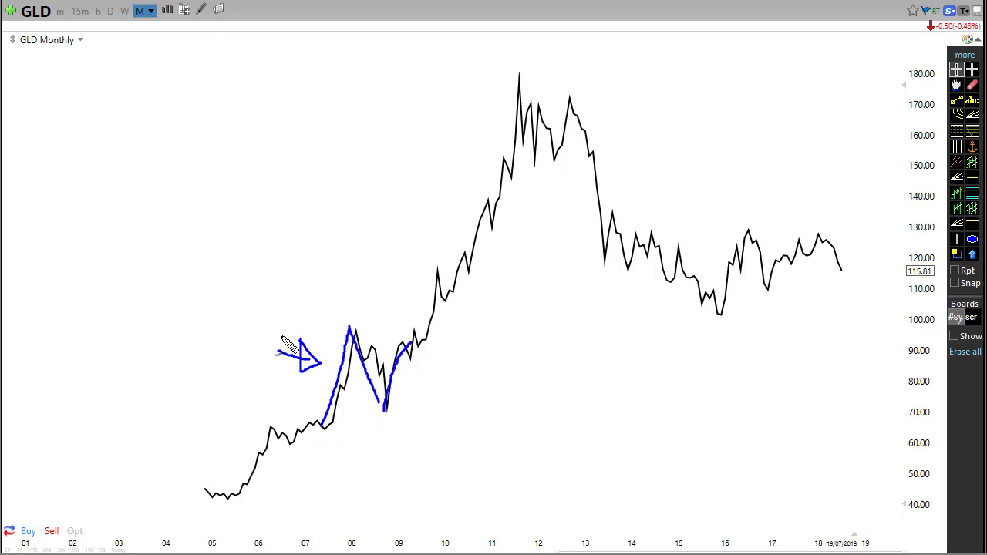
# Step: Draw a horizontal level at about 95 from the 2008 high across the chart, with arrows at the recovery and the 2009 breakout
pyautogui.moveTo(293, 337); pyautogui.dragTo(451, 338)
pyautogui.moveTo(484, 386)
pyautogui.mouseDown()
pyautogui.moveTo(407, 392)
pyautogui.moveTo(416, 375)
pyautogui.mouseUp()
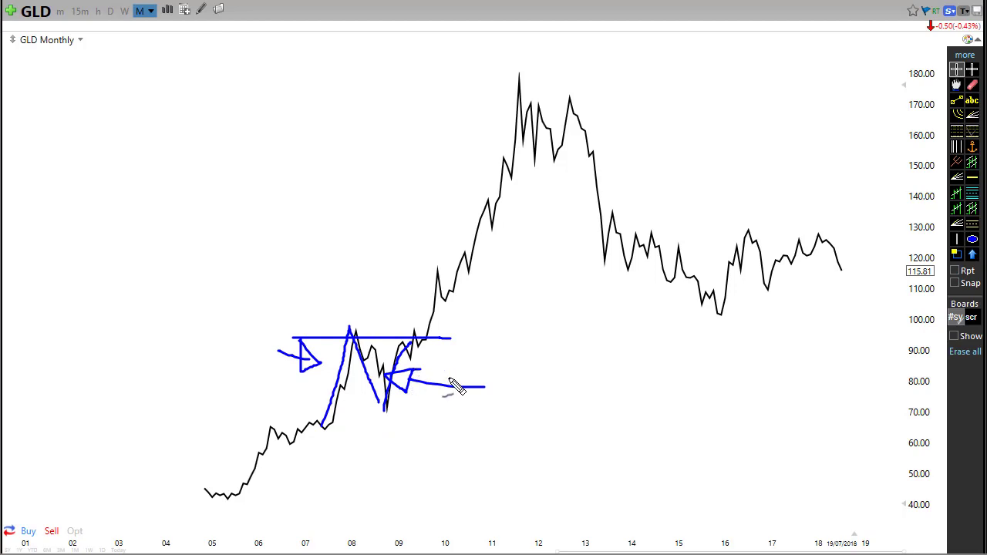
pyautogui.moveTo(320, 336); pyautogui.dragTo(905, 337)
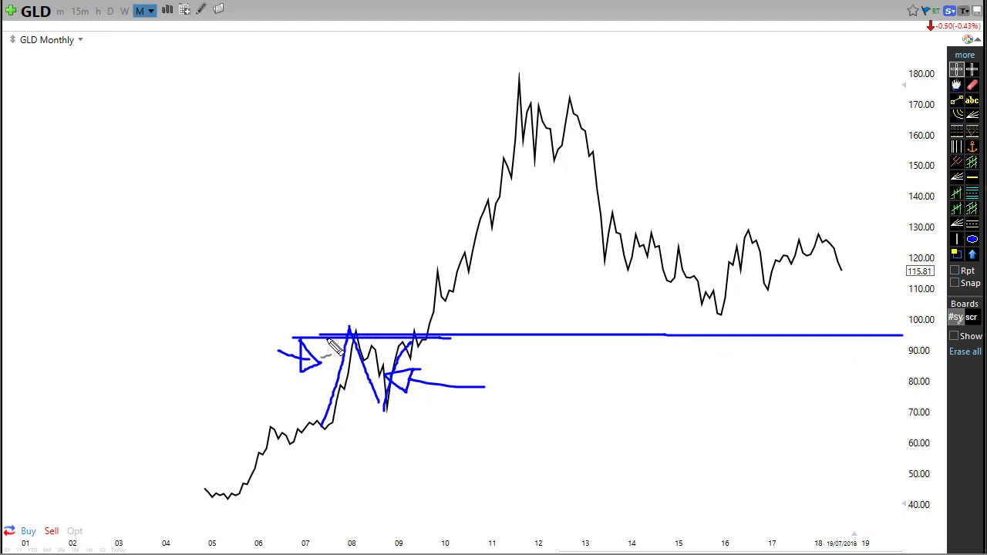
pyautogui.moveTo(361, 293)
pyautogui.mouseDown()
pyautogui.moveTo(417, 311)
pyautogui.moveTo(407, 323)
pyautogui.moveTo(409, 299)
pyautogui.mouseUp()
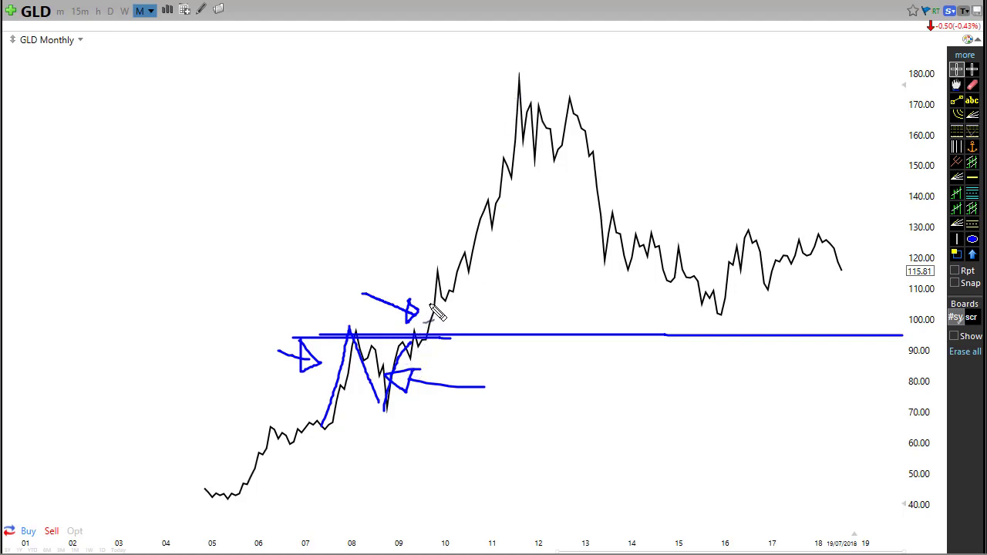
# Step: Mark GLD's 2011 top at about 179, trace the decline to a low line at about 102, and underline the neighbouring troughs
pyautogui.moveTo(476, 78); pyautogui.dragTo(589, 77)
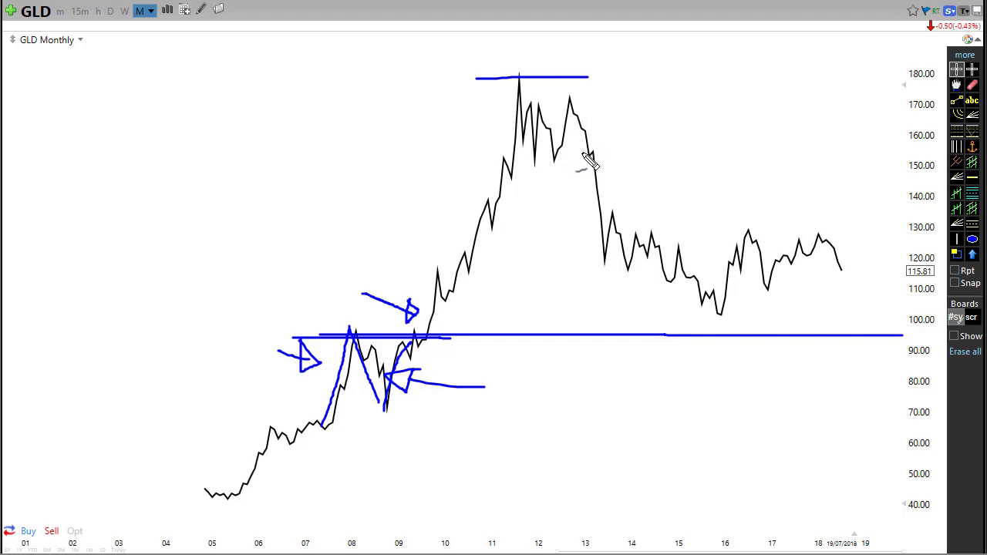
pyautogui.moveTo(531, 87)
pyautogui.mouseDown()
pyautogui.moveTo(716, 317)
pyautogui.moveTo(833, 311)
pyautogui.mouseUp()
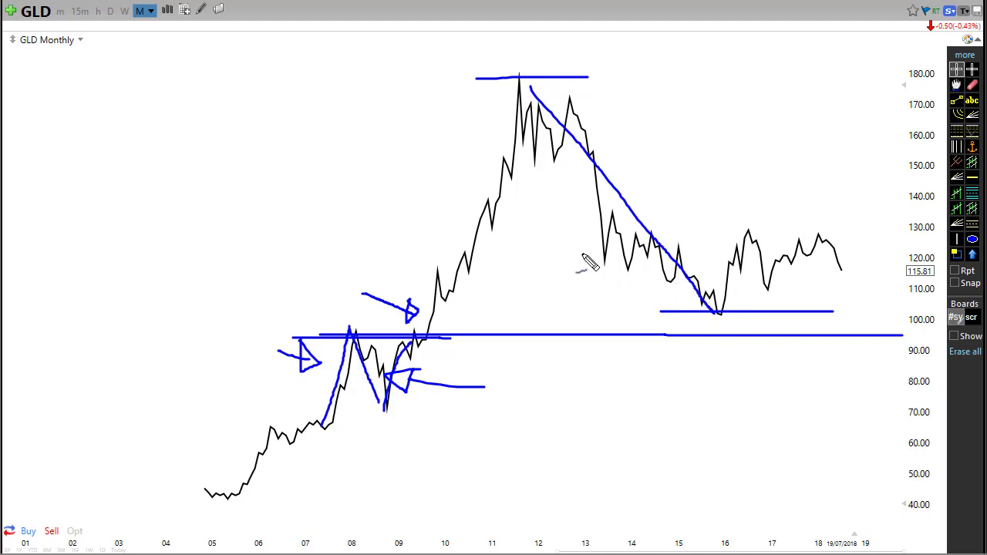
pyautogui.moveTo(584, 262); pyautogui.dragTo(659, 272)
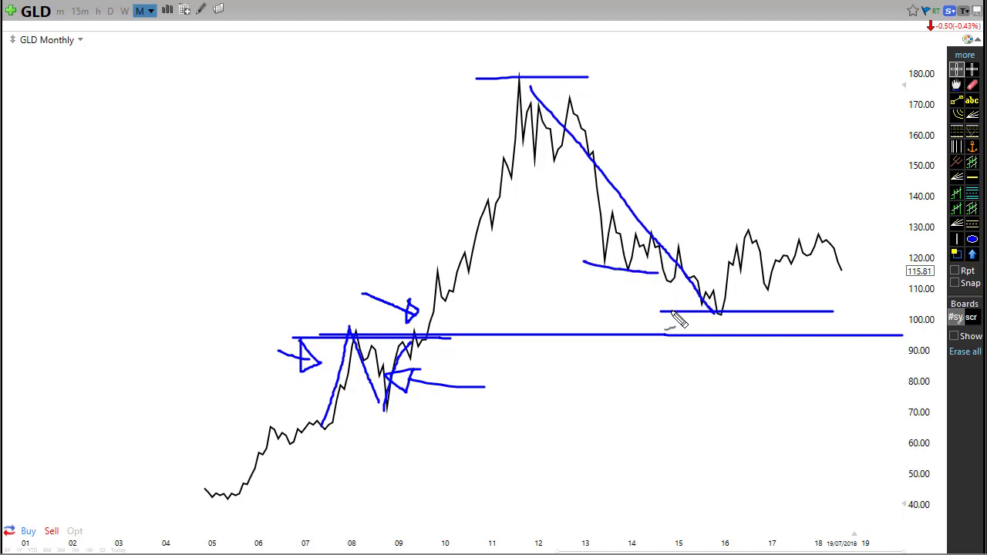
pyautogui.moveTo(670, 311)
pyautogui.mouseDown()
pyautogui.moveTo(739, 311)
pyautogui.moveTo(858, 268)
pyautogui.mouseUp()
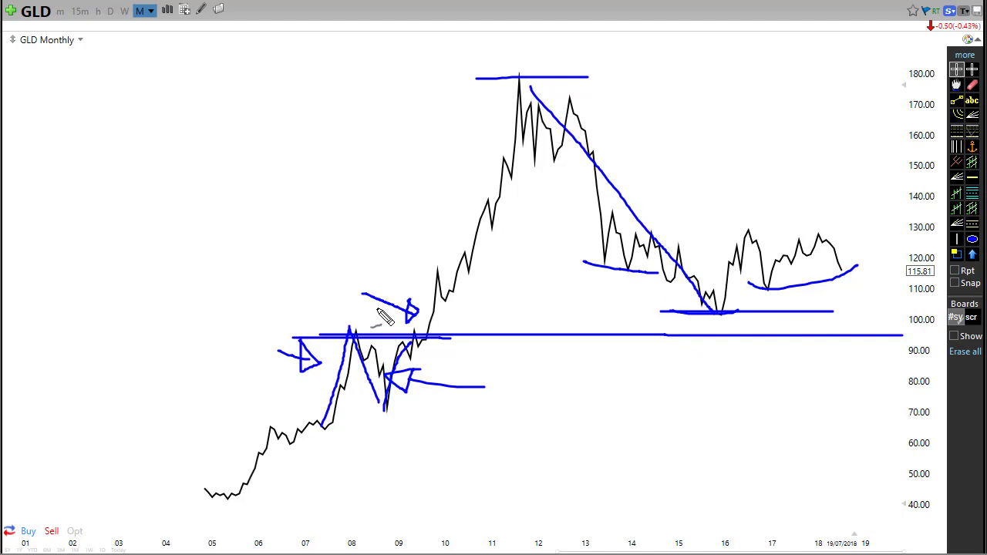
# Step: Trace GLD's rally from the 2009 breakout to the 2011 peak and add an arrow pointing at it
pyautogui.moveTo(415, 333)
pyautogui.mouseDown()
pyautogui.moveTo(470, 271)
pyautogui.moveTo(532, 88)
pyautogui.mouseUp()
pyautogui.moveTo(418, 174)
pyautogui.mouseDown()
pyautogui.moveTo(472, 186)
pyautogui.moveTo(447, 167)
pyautogui.mouseUp()
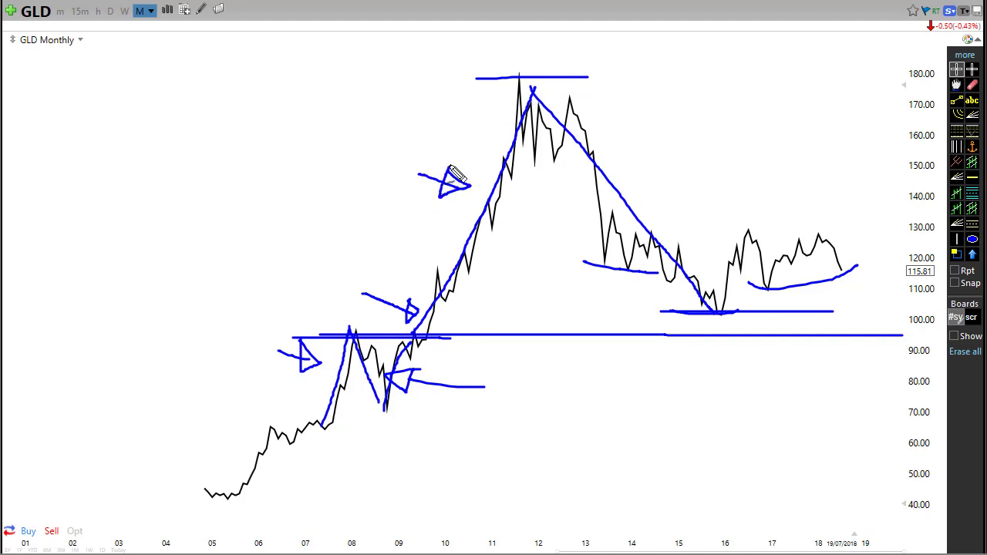